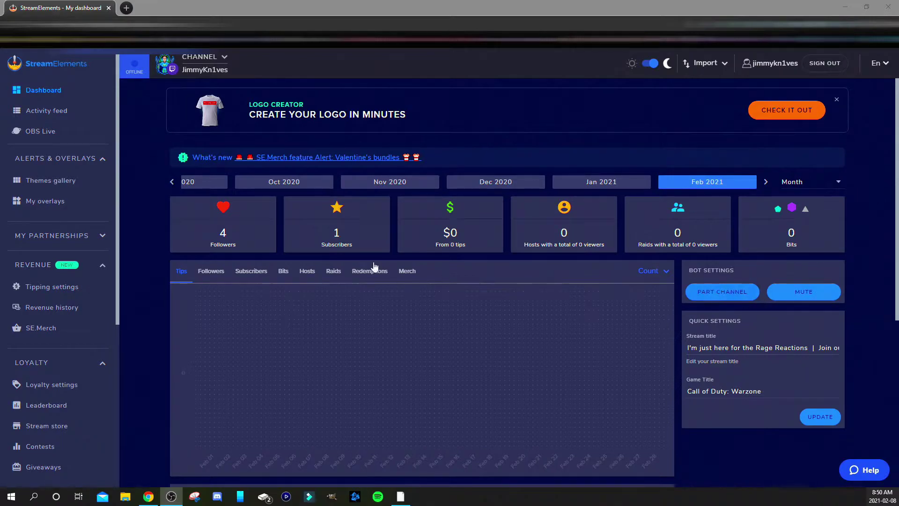
Create a blank 1080p overlay and select its title to rename it 'Test Alert Box'
click(74, 206)
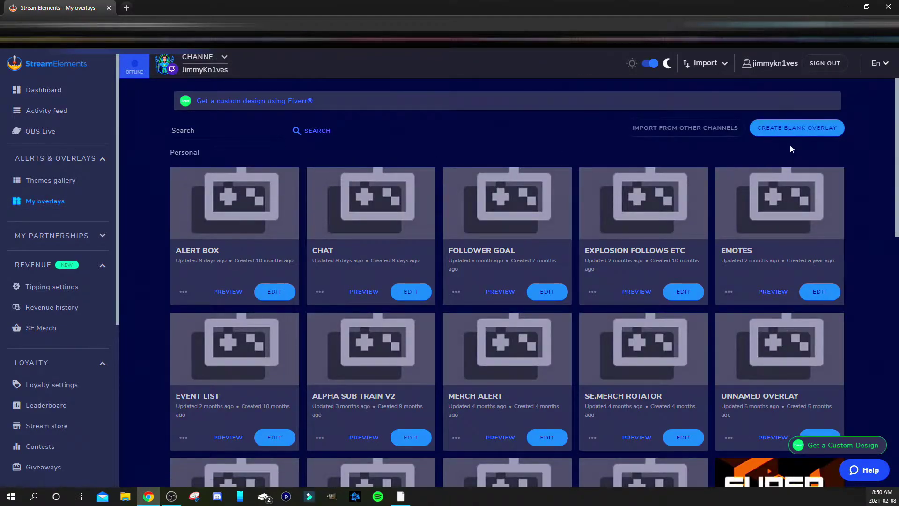
click(797, 128)
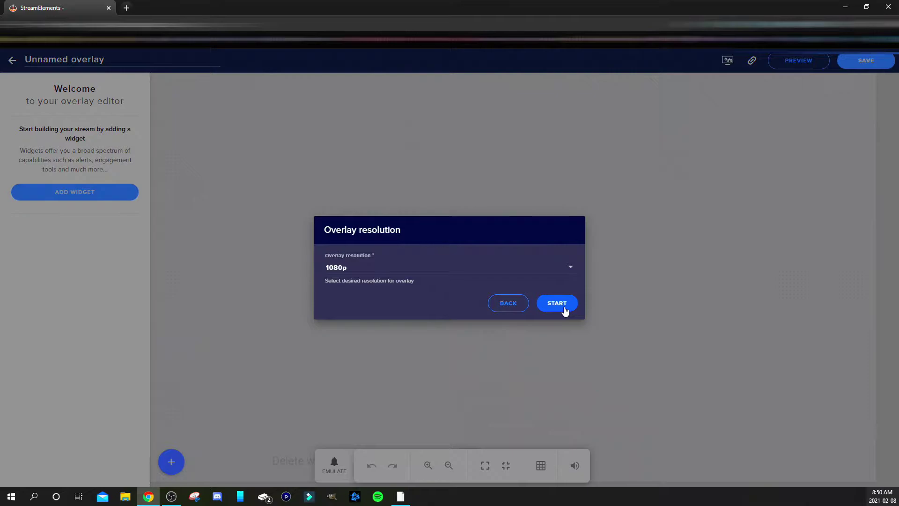
click(565, 311)
click(120, 64)
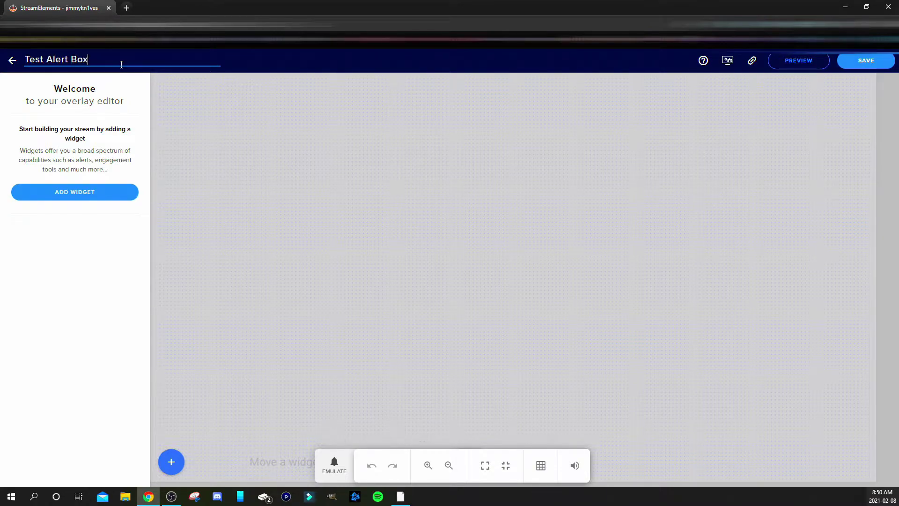
Add an AlertBox widget from the Alerts widgets to the overlay
click(107, 199)
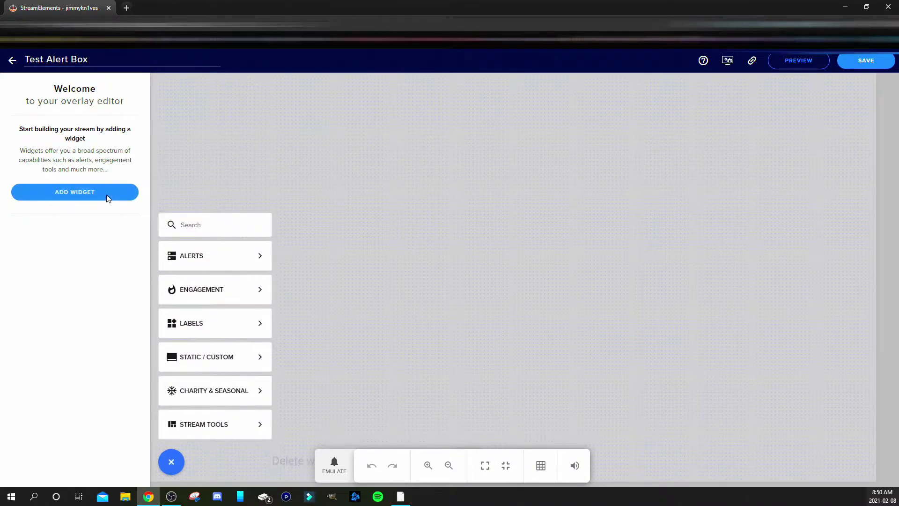
mouse_move(207, 264)
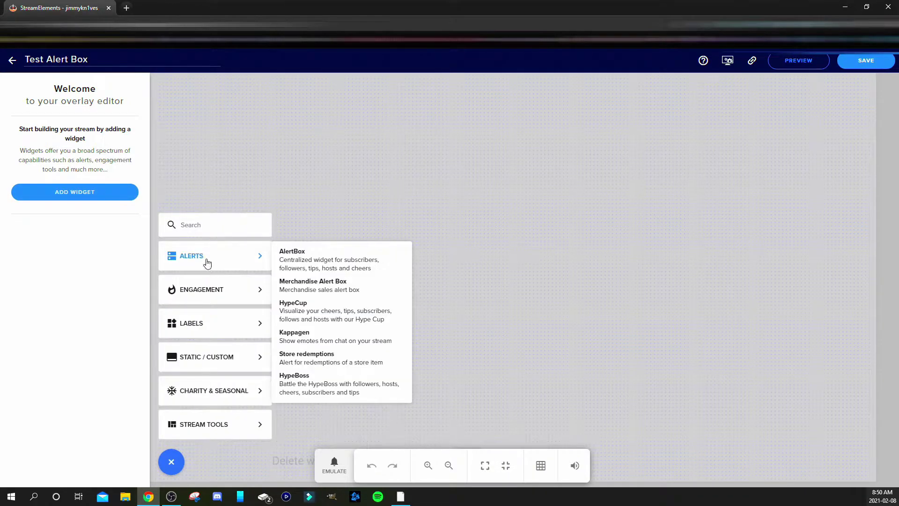
click(311, 258)
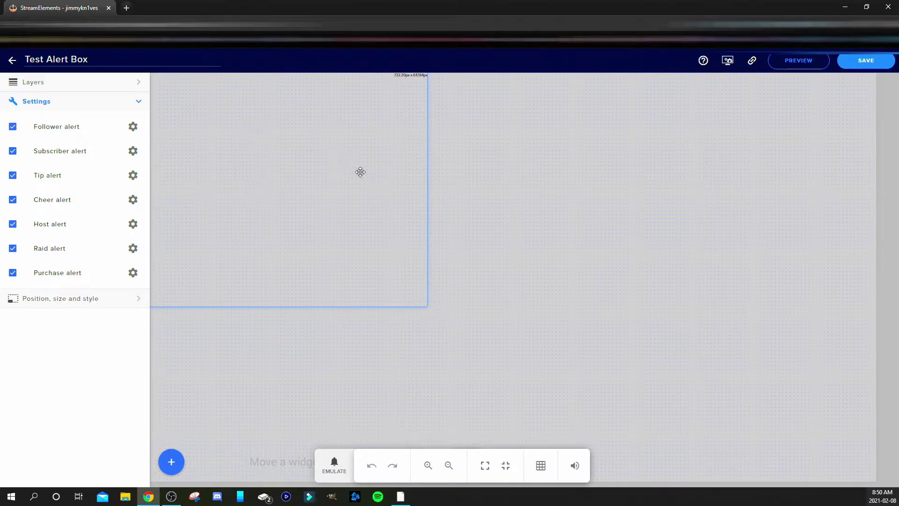
Size the AlertBox widget to width 1920 and height 1080, then save the overlay
click(117, 303)
double_click(13, 152)
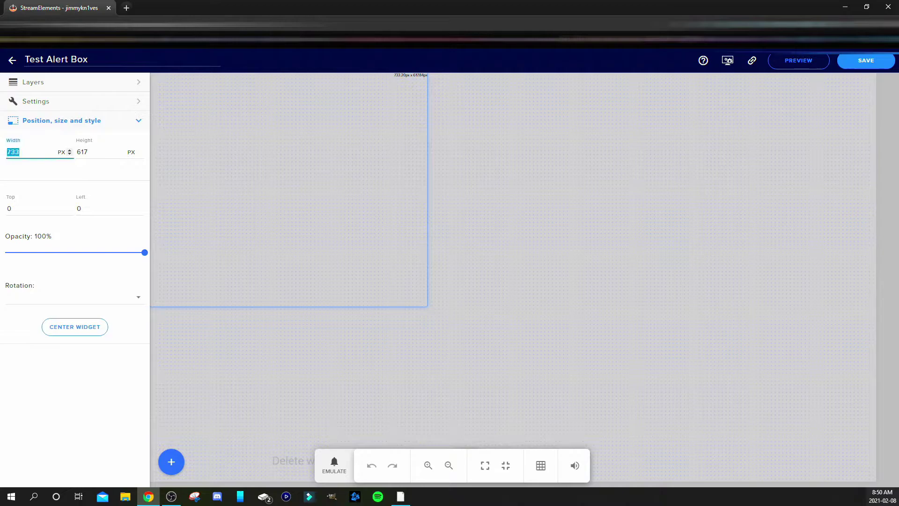
text(1920)
key(Tab)
text(1)
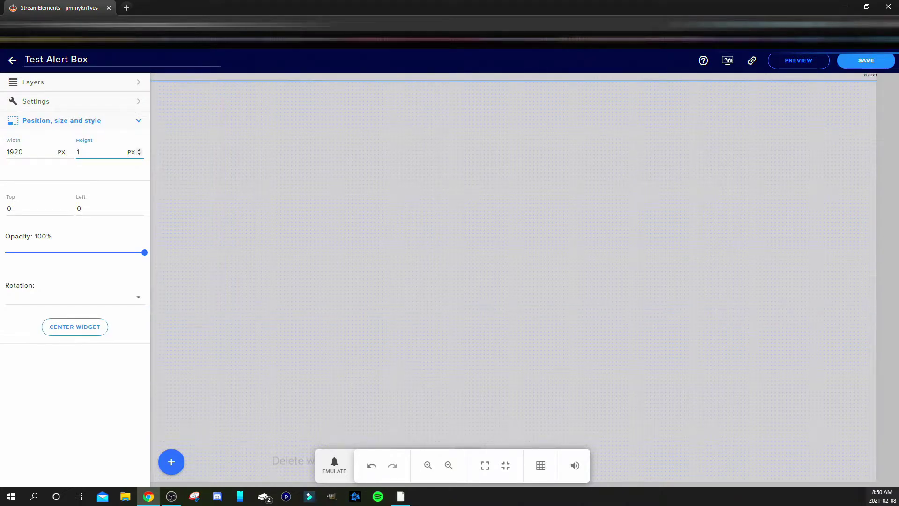
text(080)
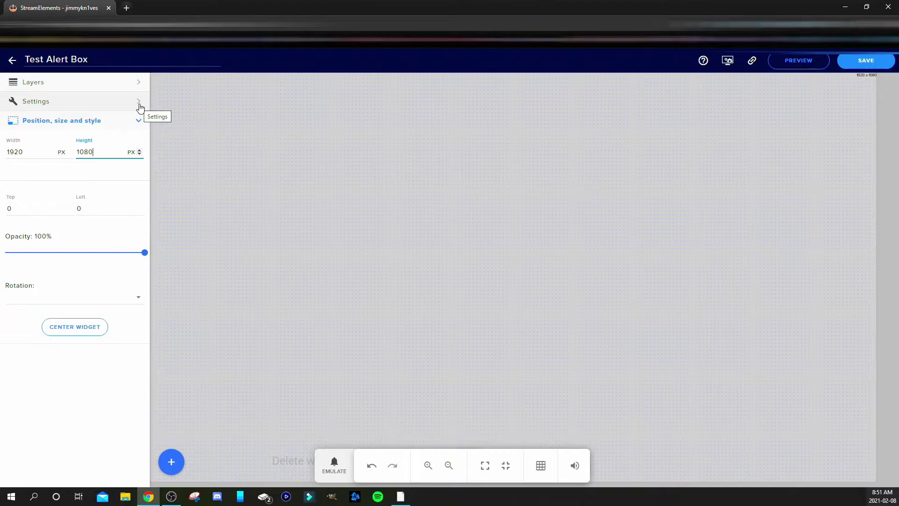
click(853, 66)
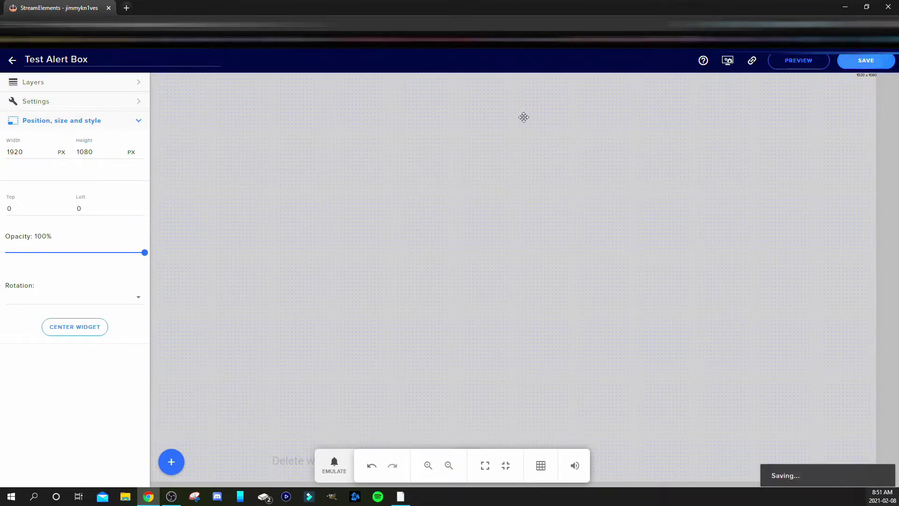
Open the follower alert settings and browse its image and sound libraries without choosing anything
click(135, 103)
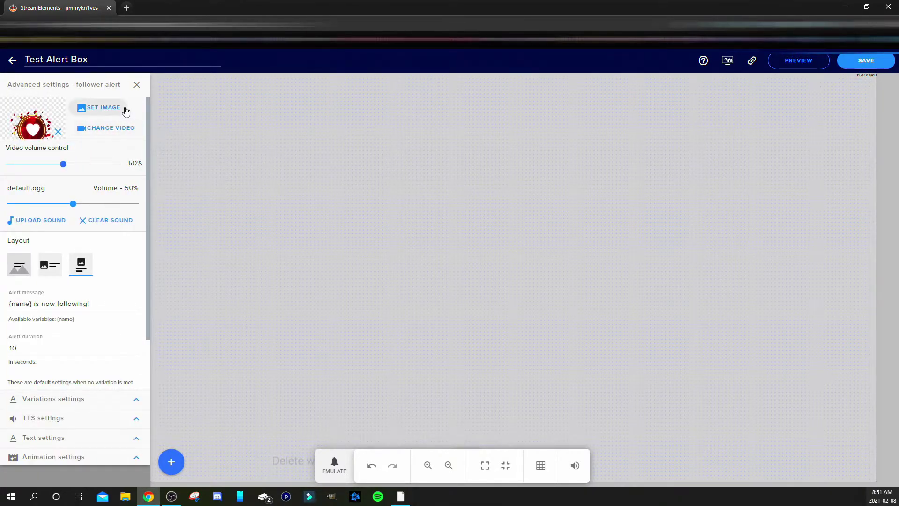
click(108, 109)
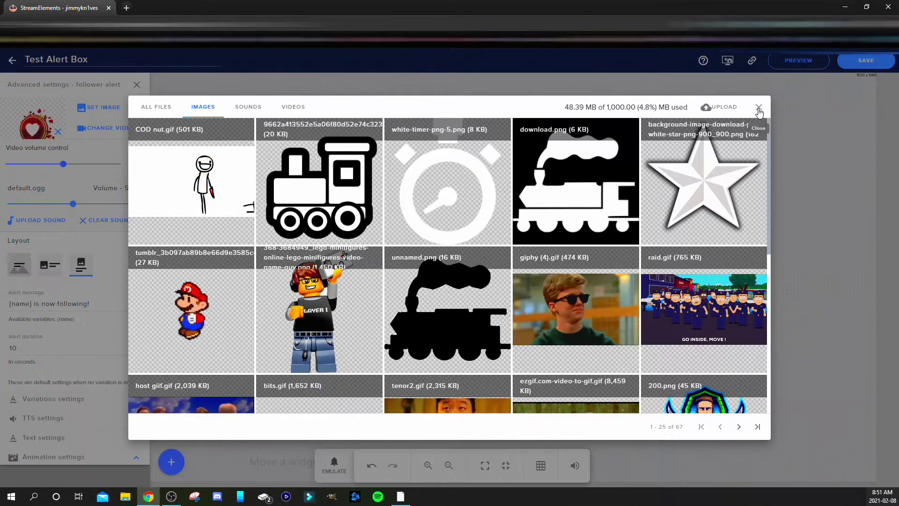
click(758, 110)
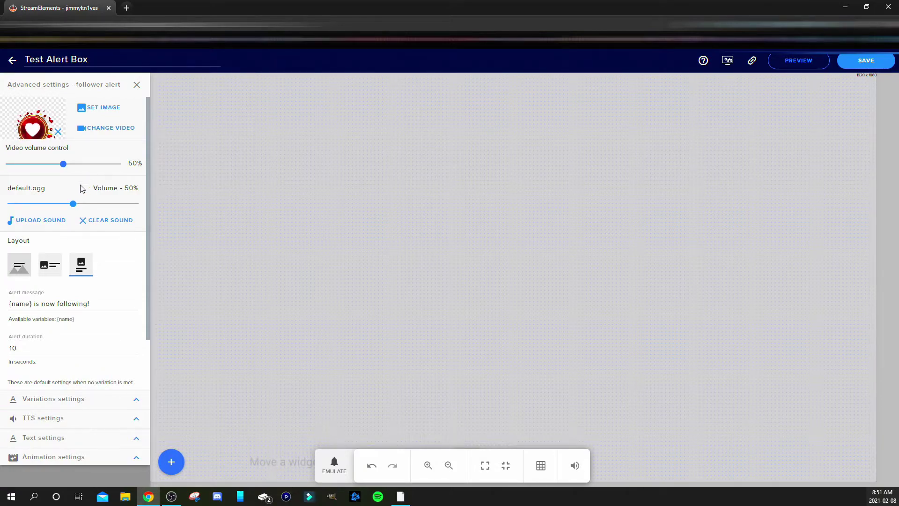
click(41, 221)
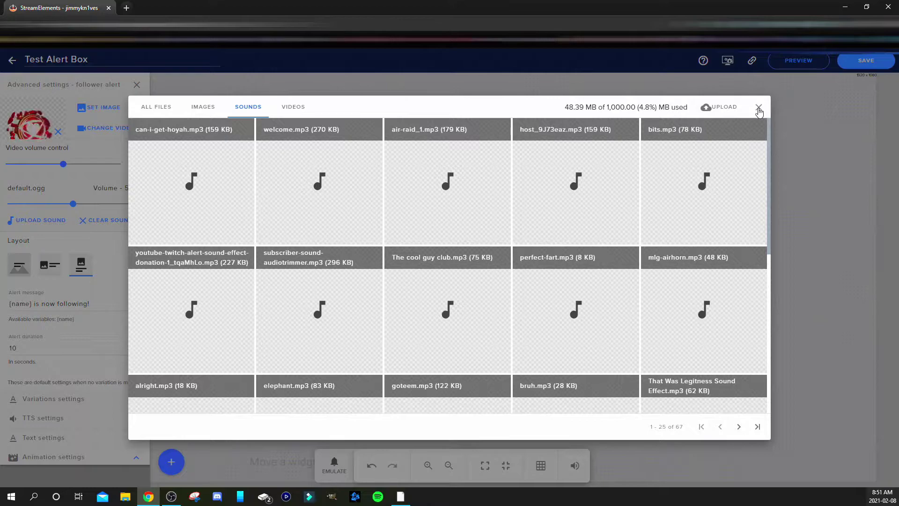
click(758, 108)
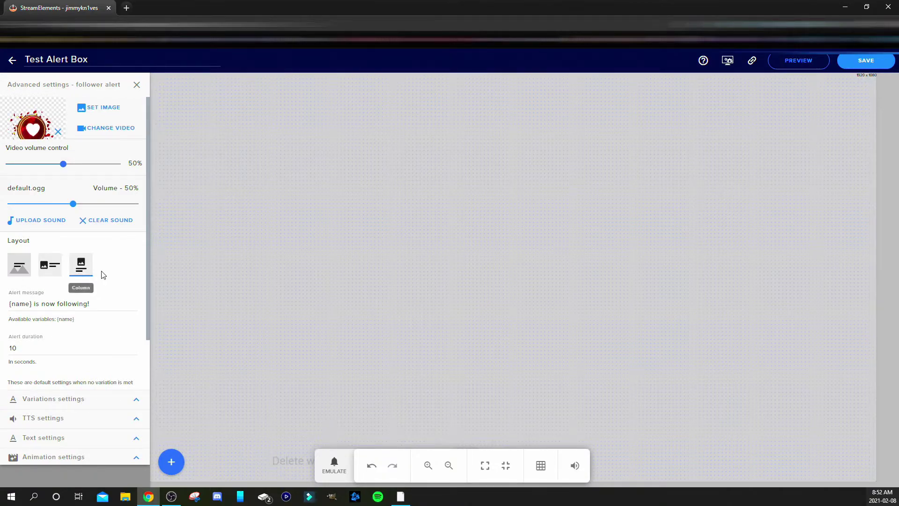
Make the stick-figure GIF the follower alert image and preview it with an emulated follower event
click(110, 111)
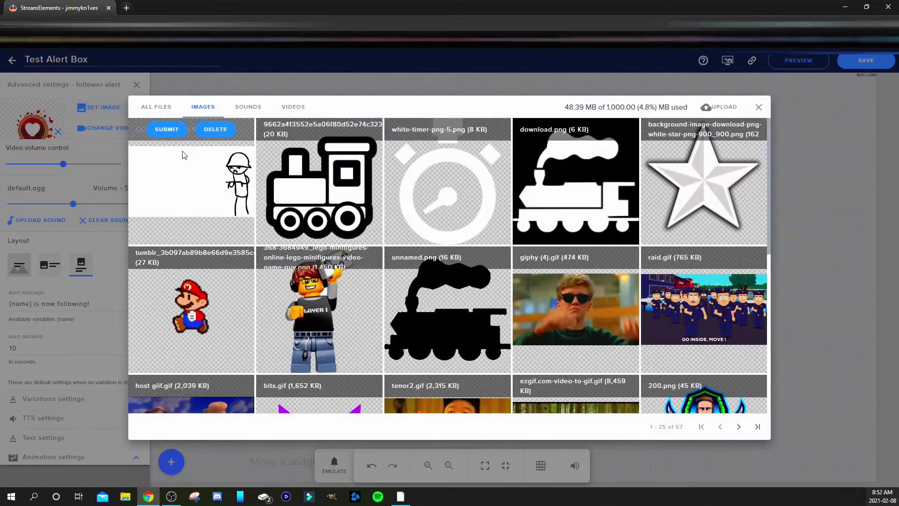
click(165, 131)
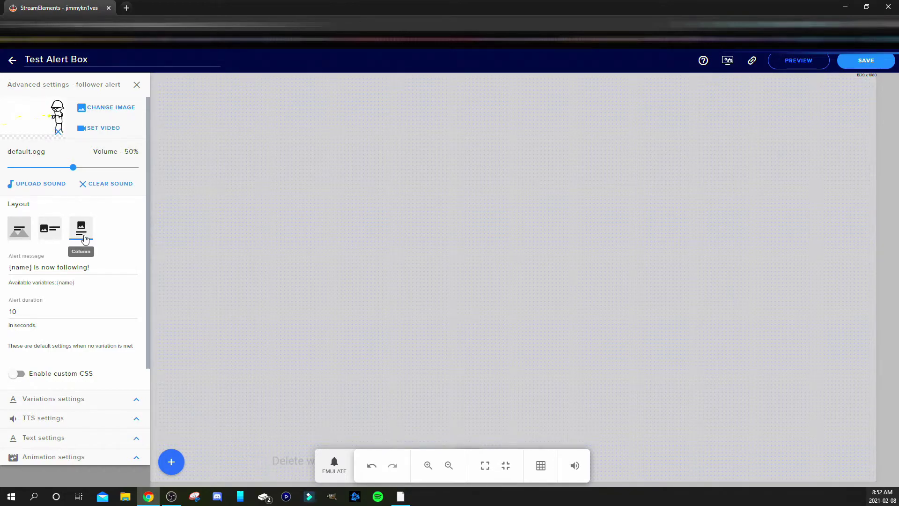
click(334, 465)
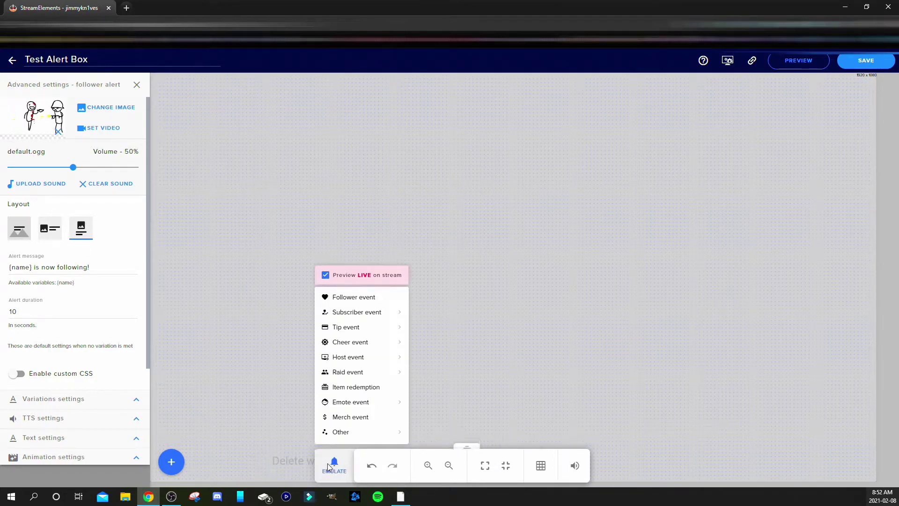
click(349, 302)
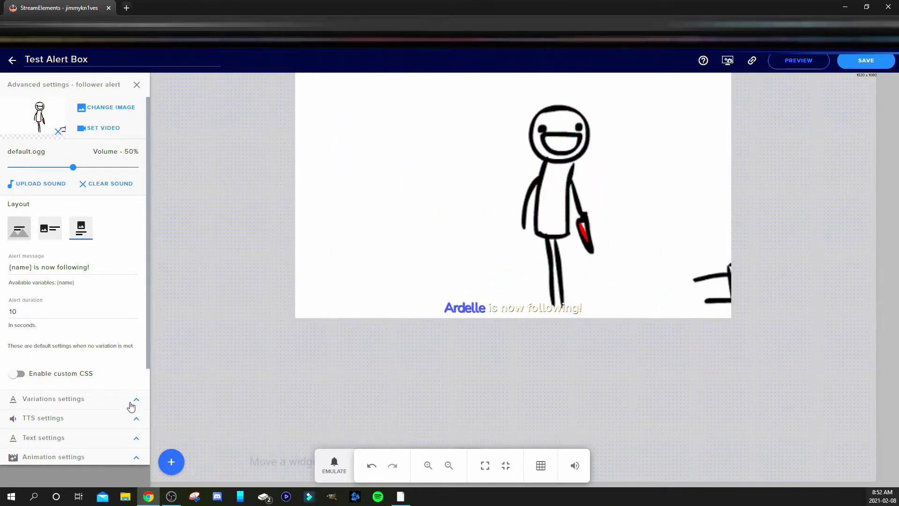
Change the follower alert text's advanced Margin Top from -50 to 0
click(137, 439)
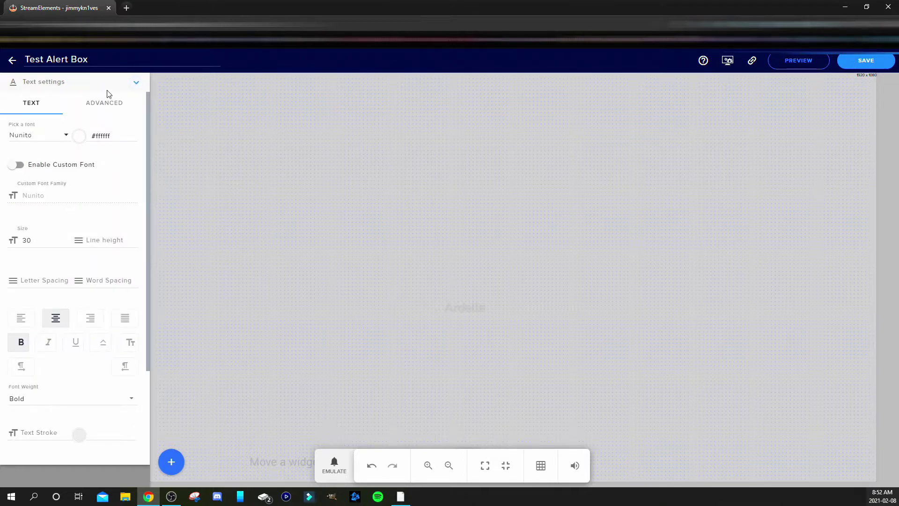
click(104, 103)
double_click(15, 145)
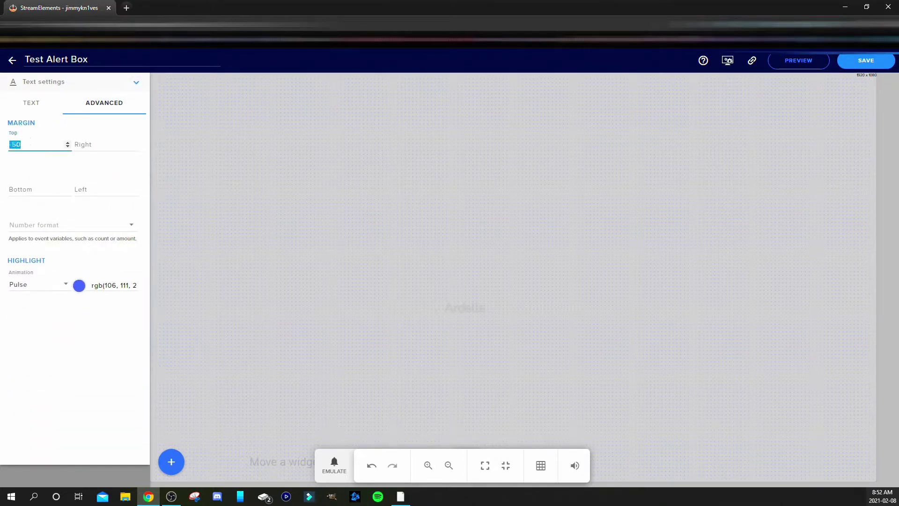
text(0)
click(191, 150)
Replay an emulated follower event to preview the adjusted alert, then close the event list
click(333, 466)
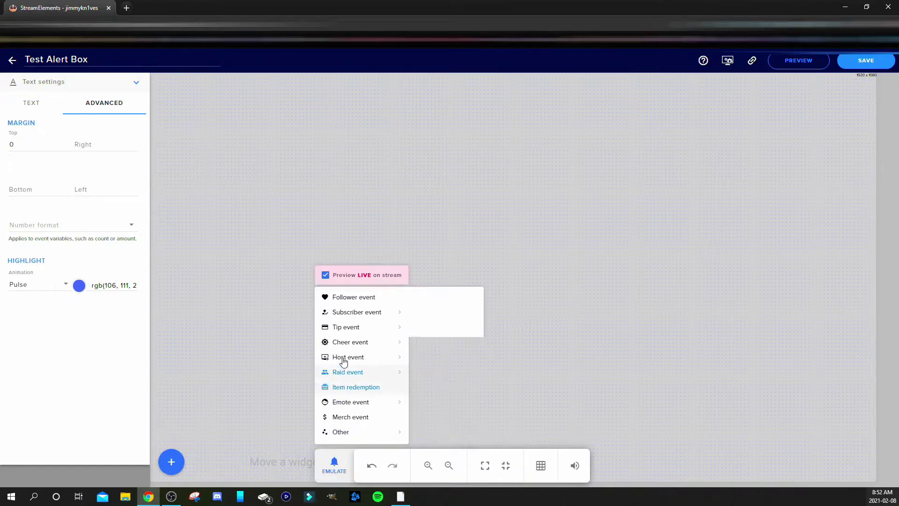
click(353, 299)
mouse_move(403, 342)
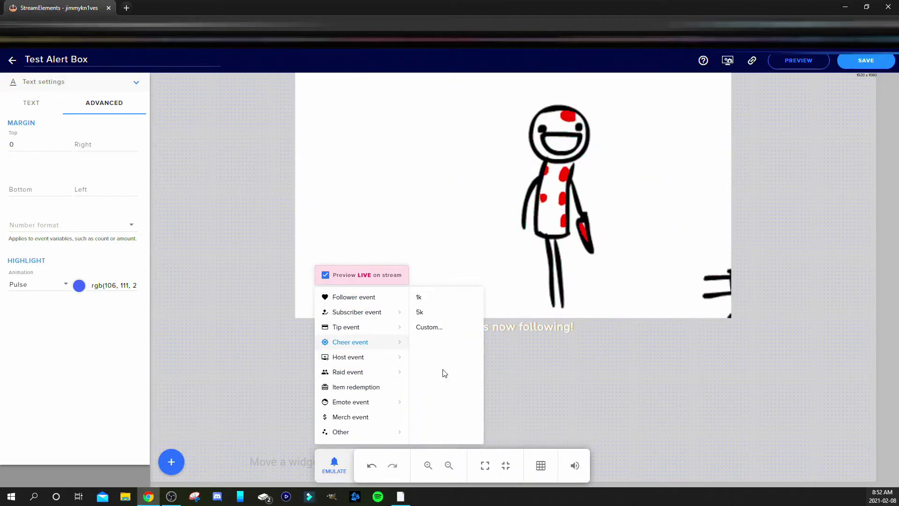
click(535, 386)
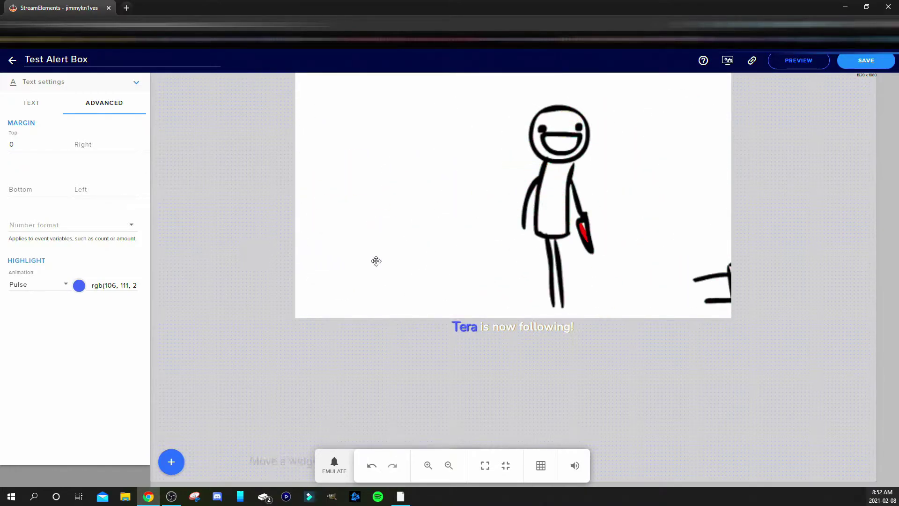
Collapse the text settings and look over the follower alert's text-to-speech options
click(135, 87)
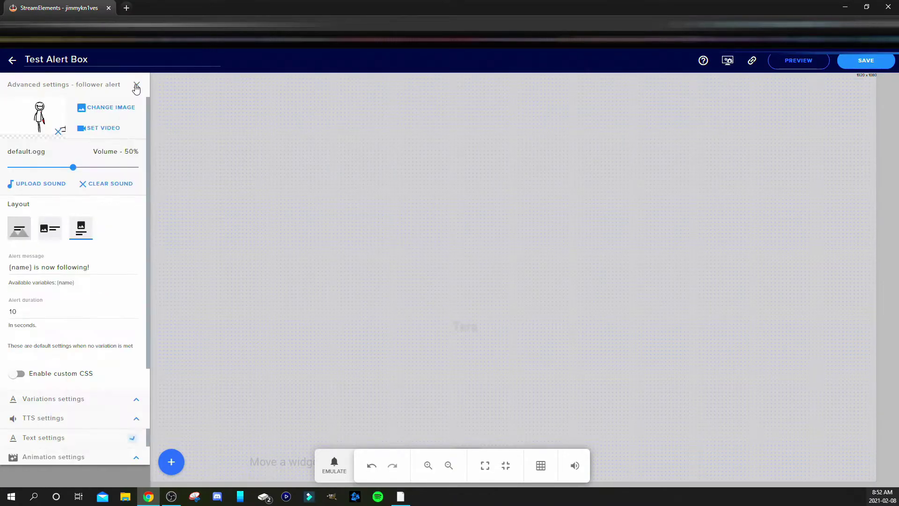
scroll(86, 296, down, 1)
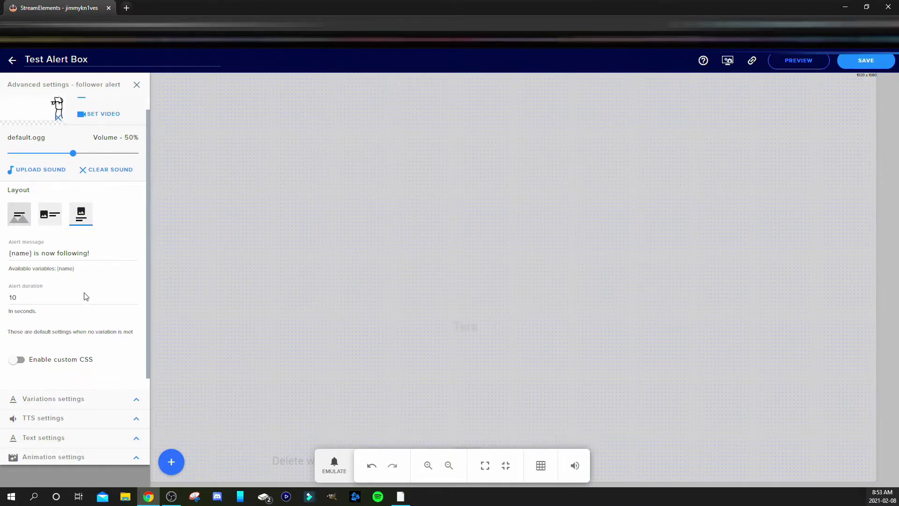
scroll(86, 295, down, 1)
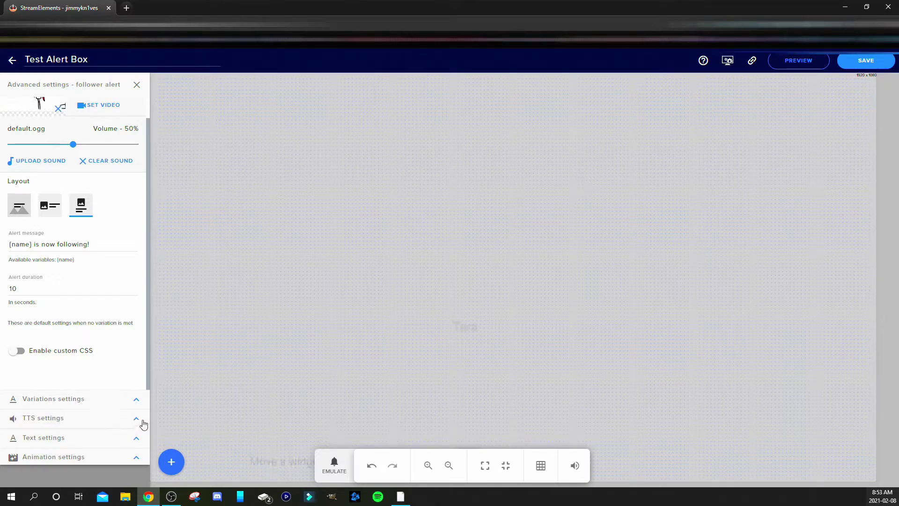
click(139, 420)
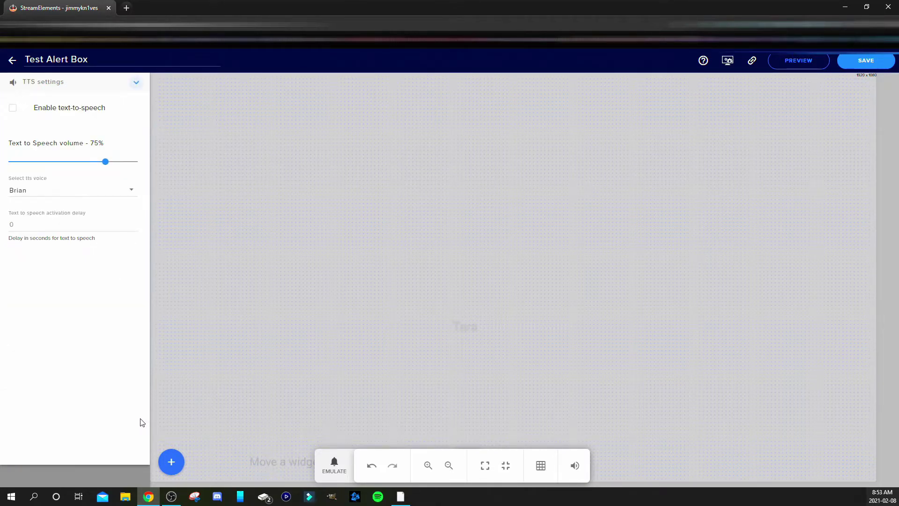
click(138, 84)
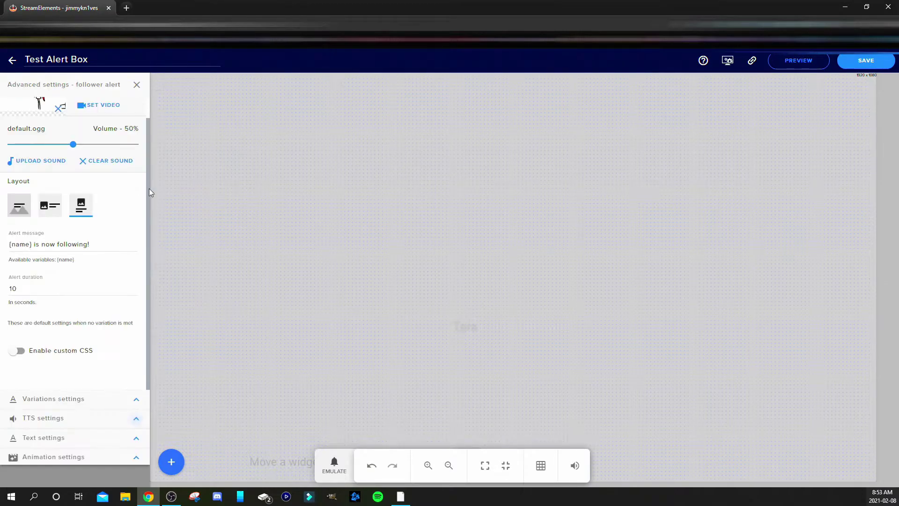
Look over the follower alert's font, size and style options and its animation options
click(137, 437)
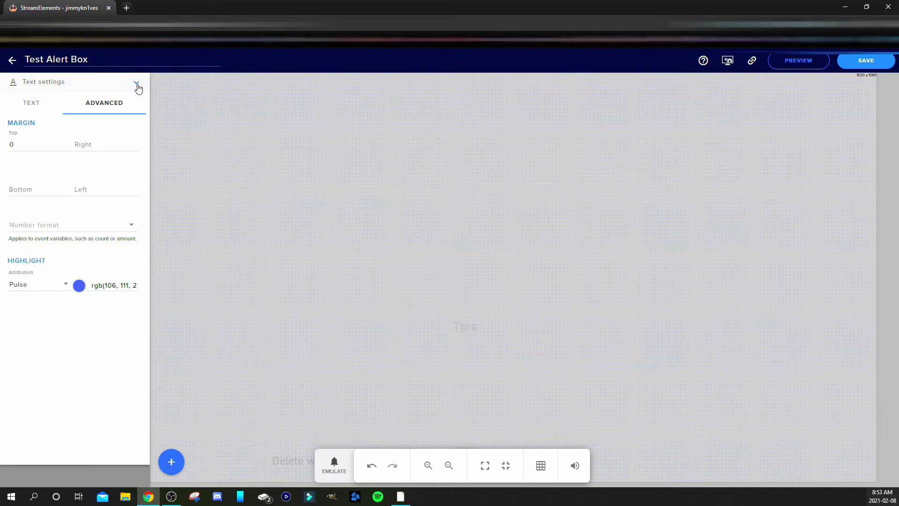
click(36, 104)
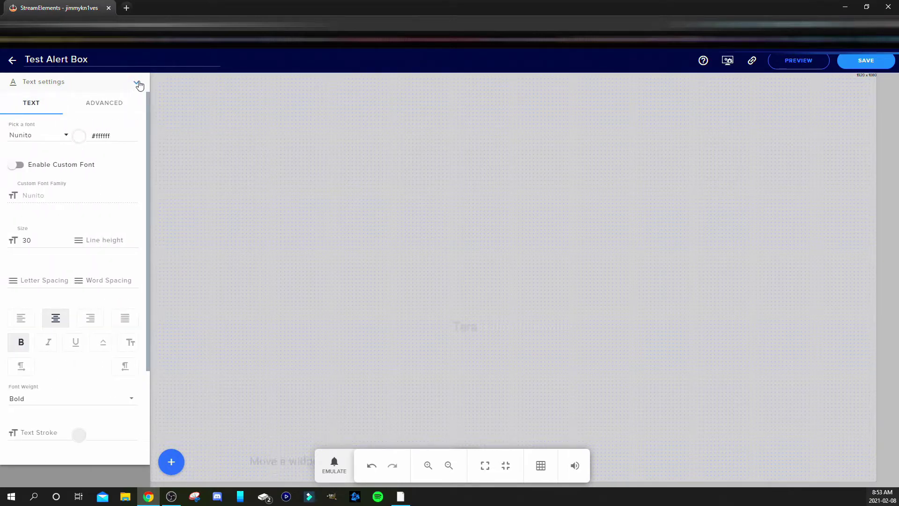
click(137, 83)
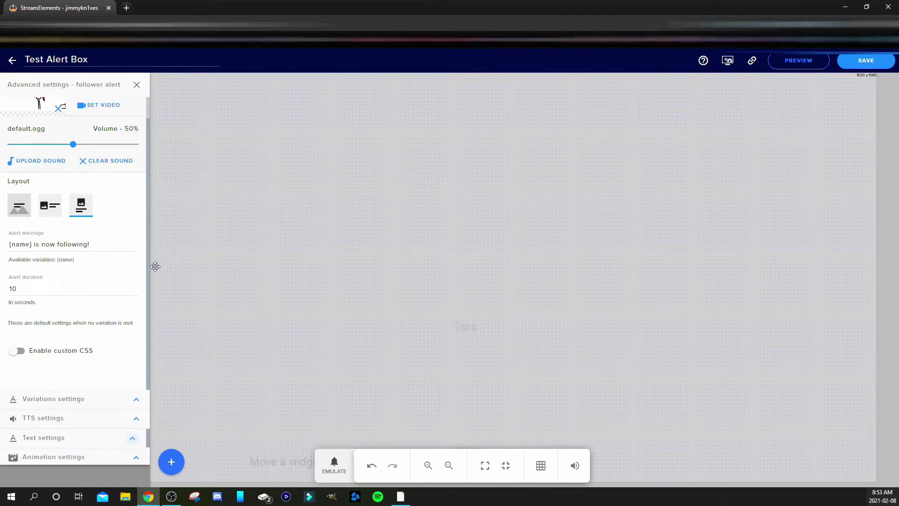
click(137, 456)
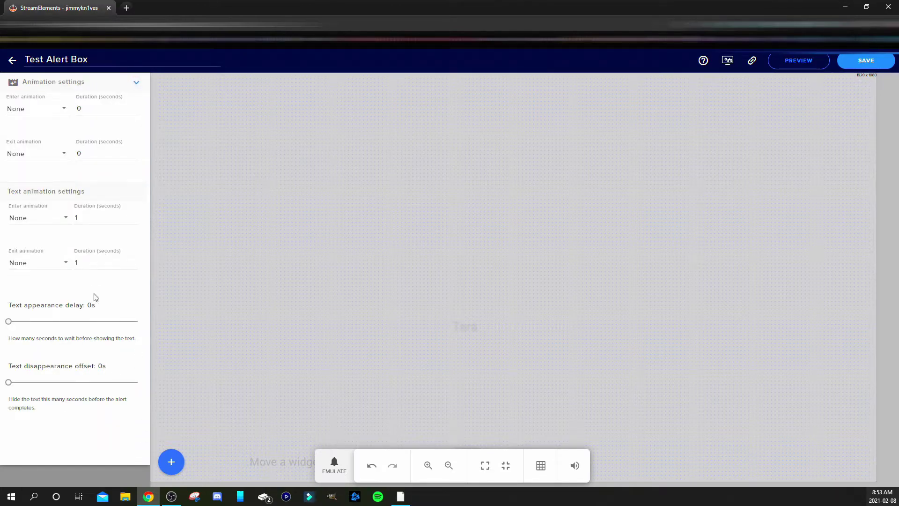
click(136, 84)
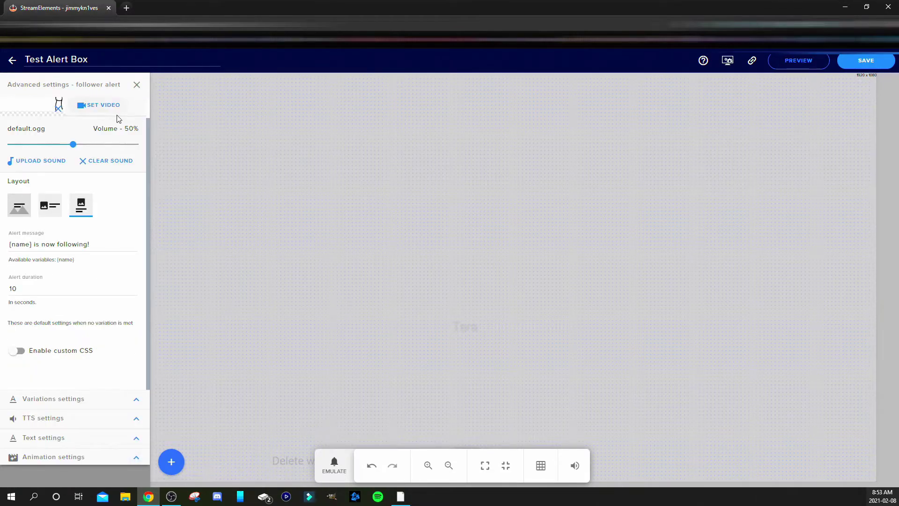
scroll(117, 117, up, 1)
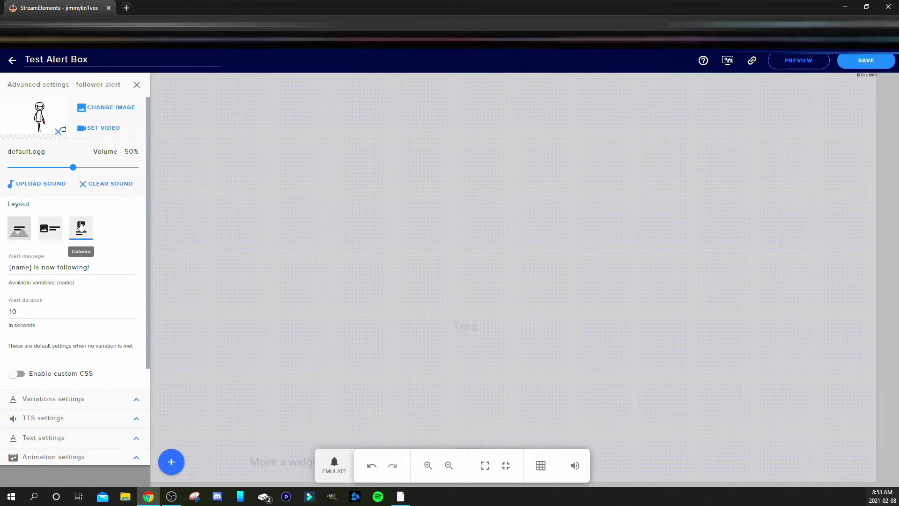
Leave the follower alert settings and show the subscriber alert's Variations list
click(137, 86)
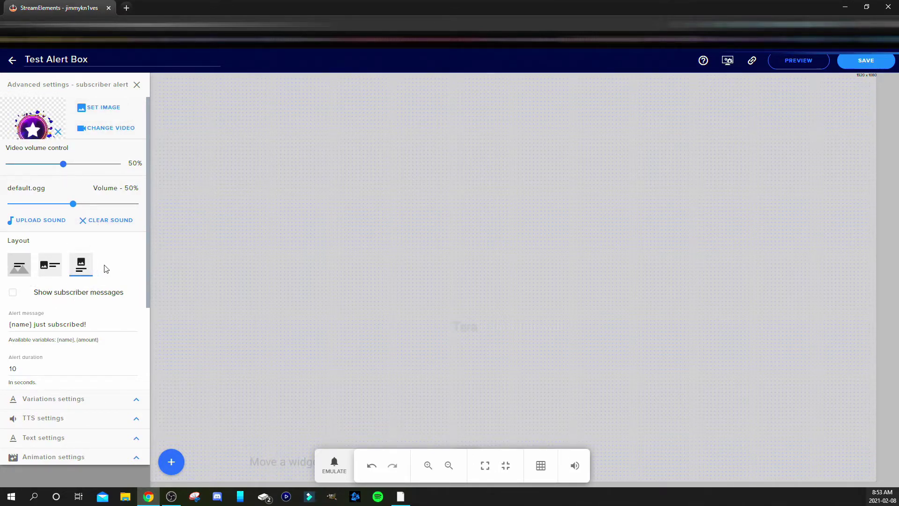
scroll(118, 334, down, 1)
scroll(118, 333, down, 2)
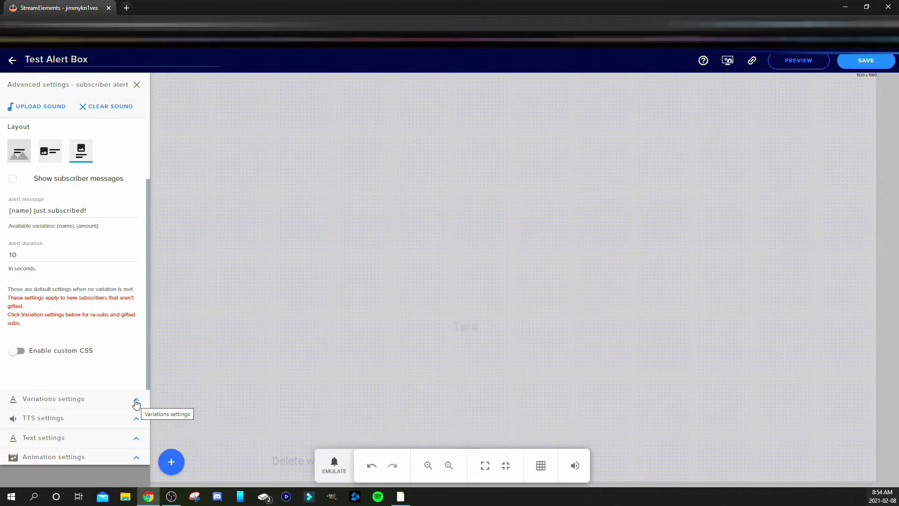
click(136, 402)
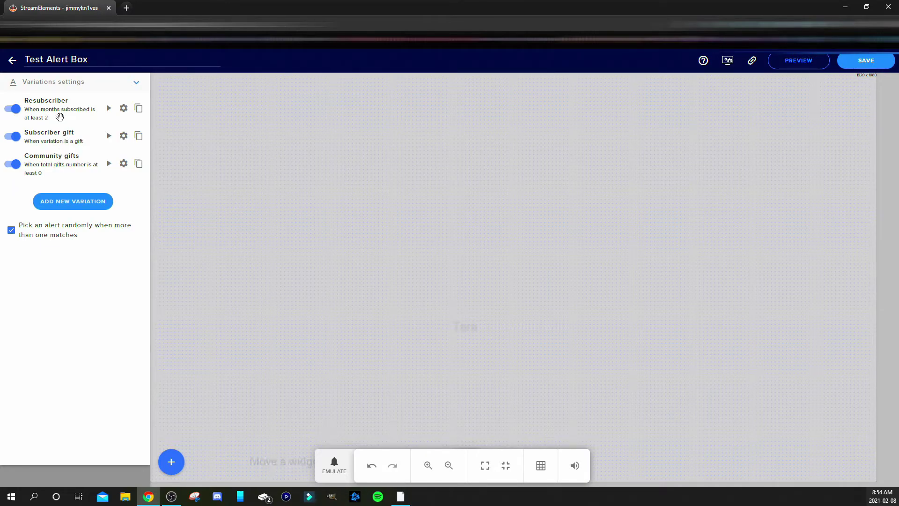
Save the Resubscriber variation with its star-burst image and return to the alert types list
click(124, 108)
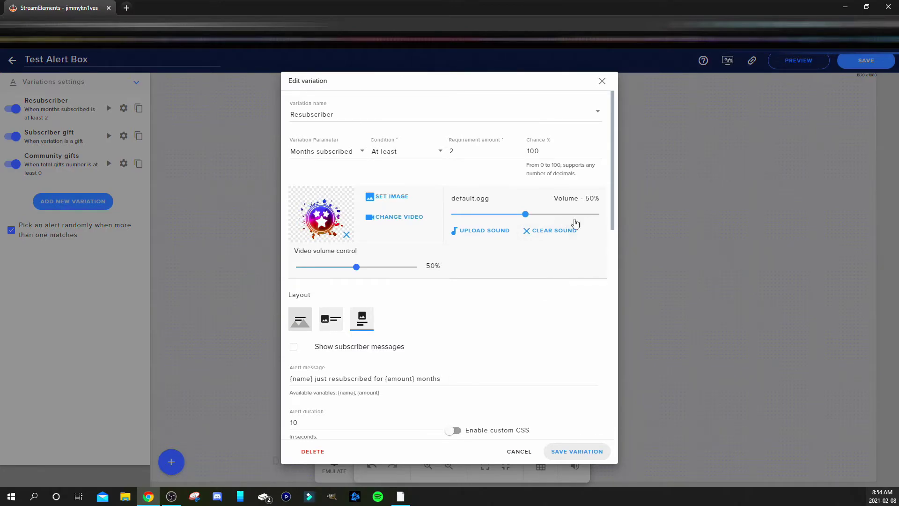
click(577, 450)
click(137, 83)
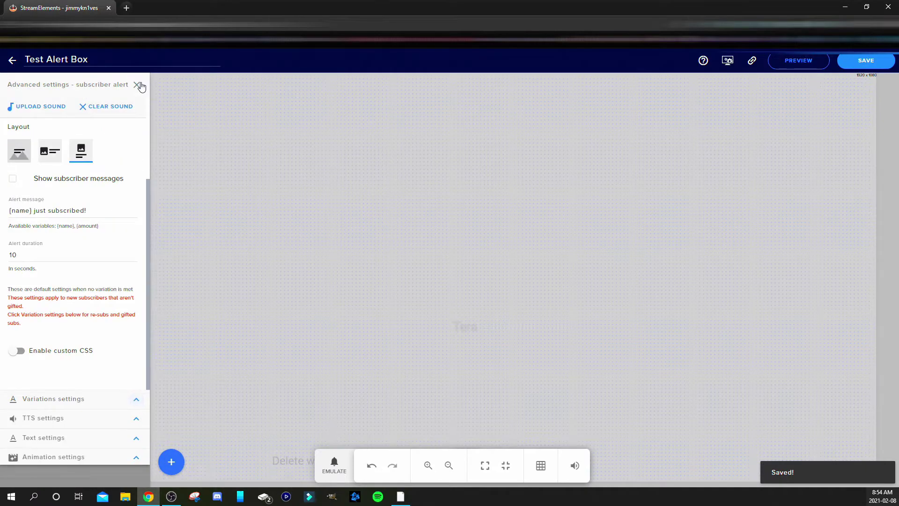
click(137, 87)
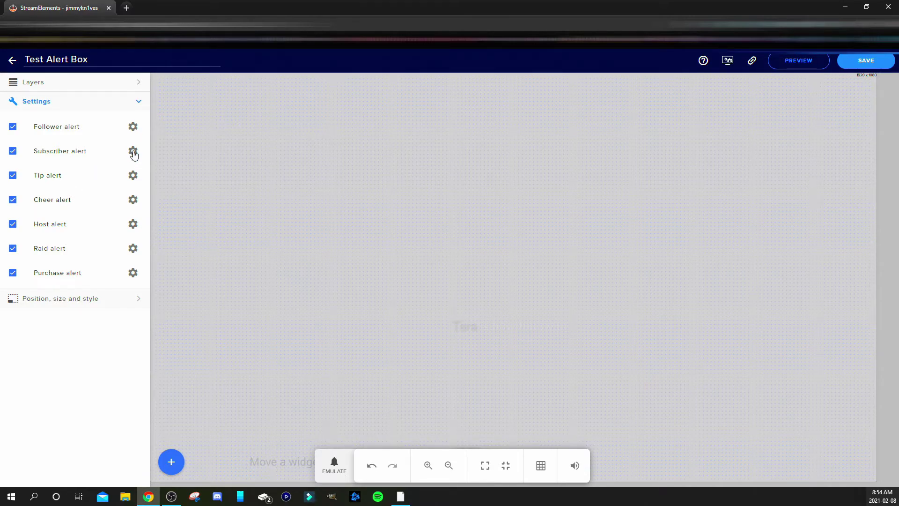
click(134, 177)
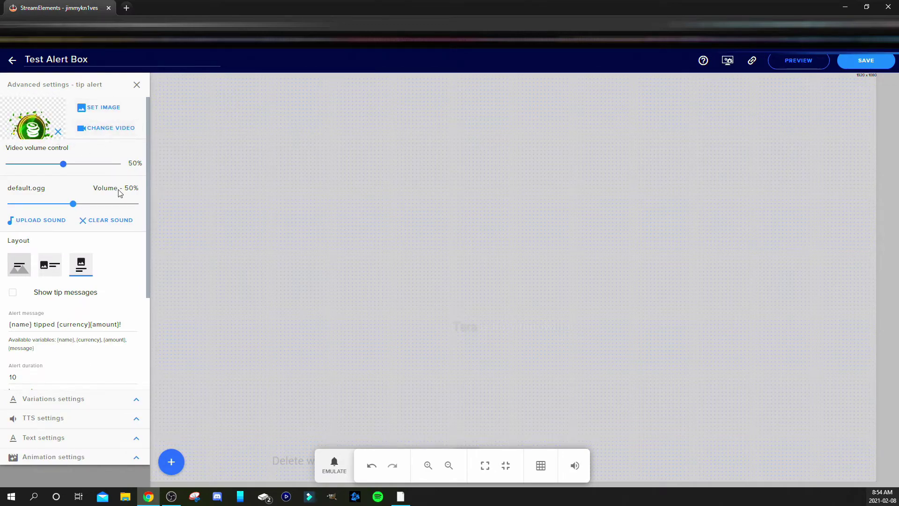
scroll(105, 312, down, 3)
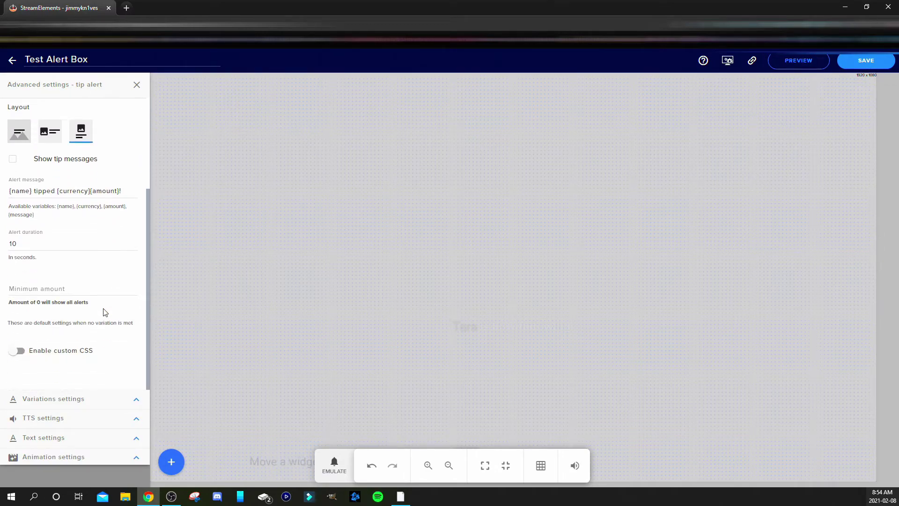
scroll(105, 309, up, 3)
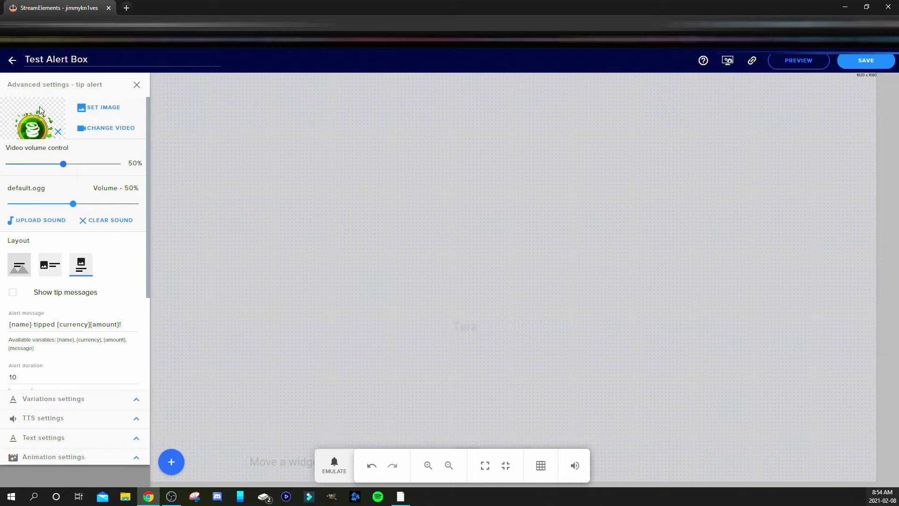
click(137, 86)
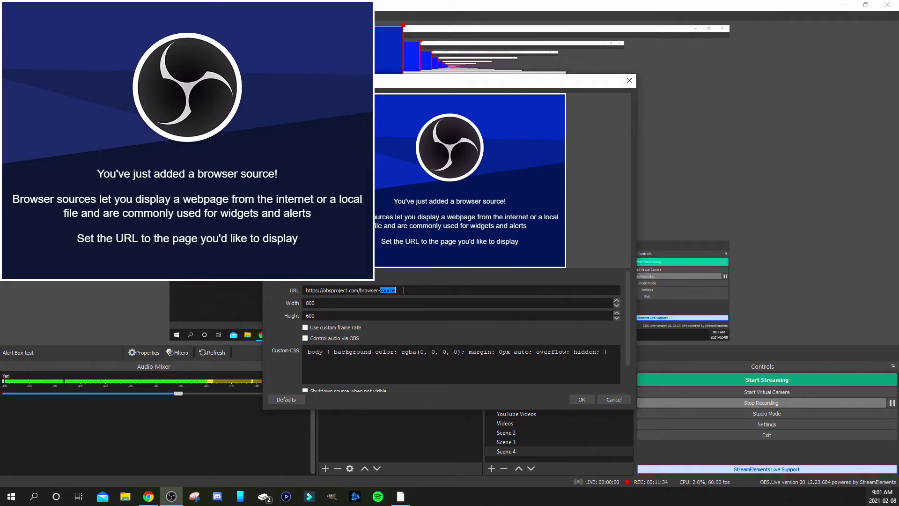
Point the Alert Box test source at the pasted StreamElements overlay URL, sized 1920 × 1080
click(404, 290)
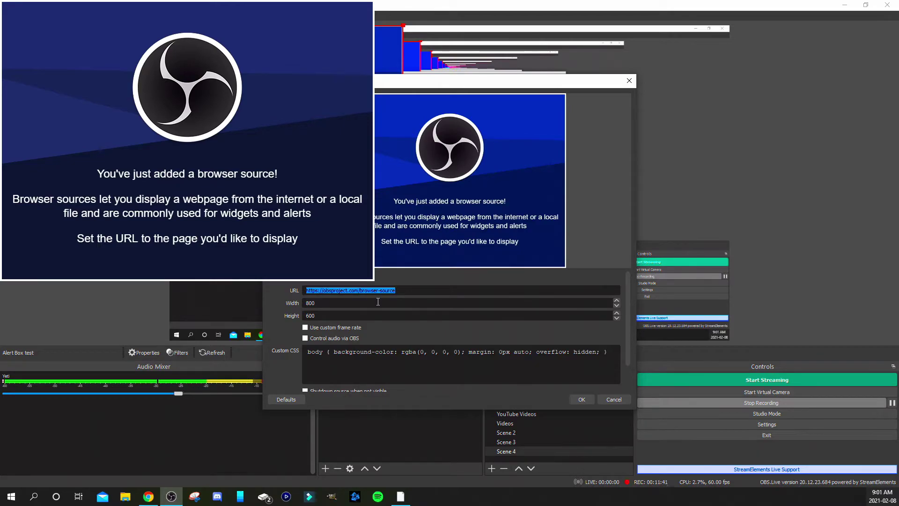
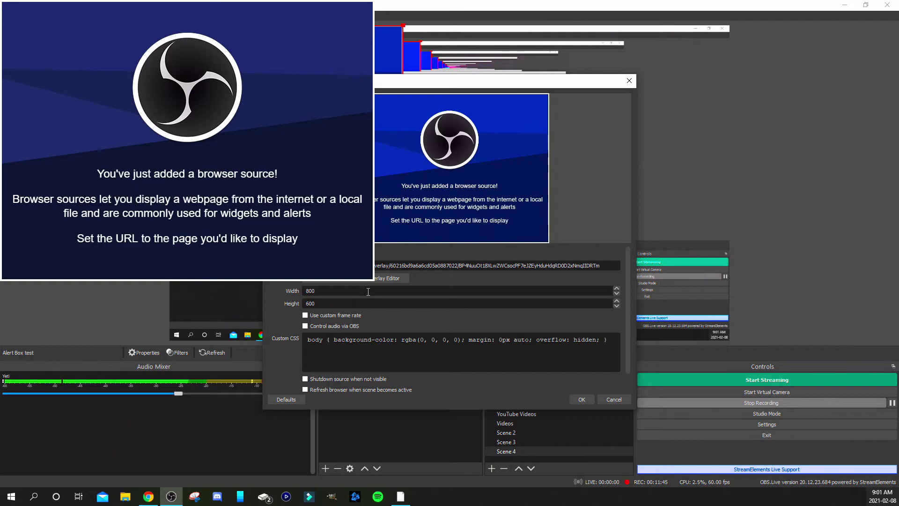
double_click(368, 291)
text(1920)
key(Tab)
drag(464, 86, 605, 71)
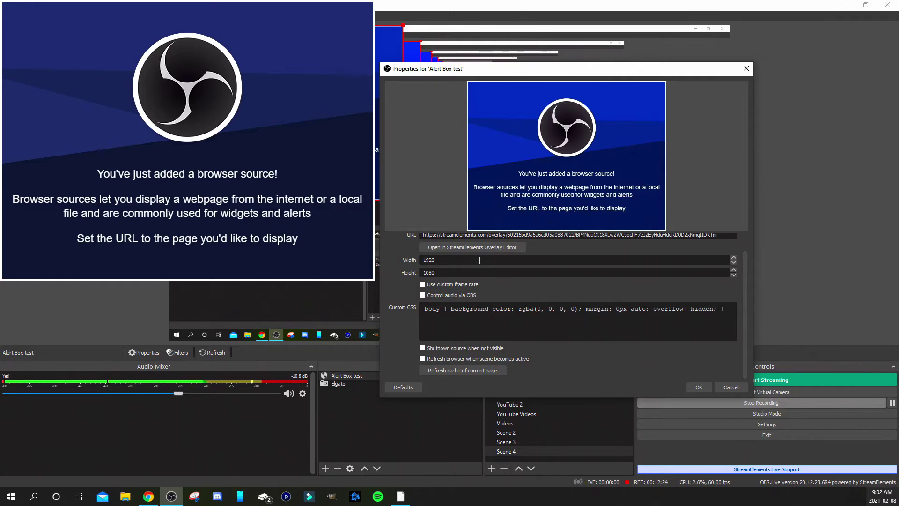
click(479, 261)
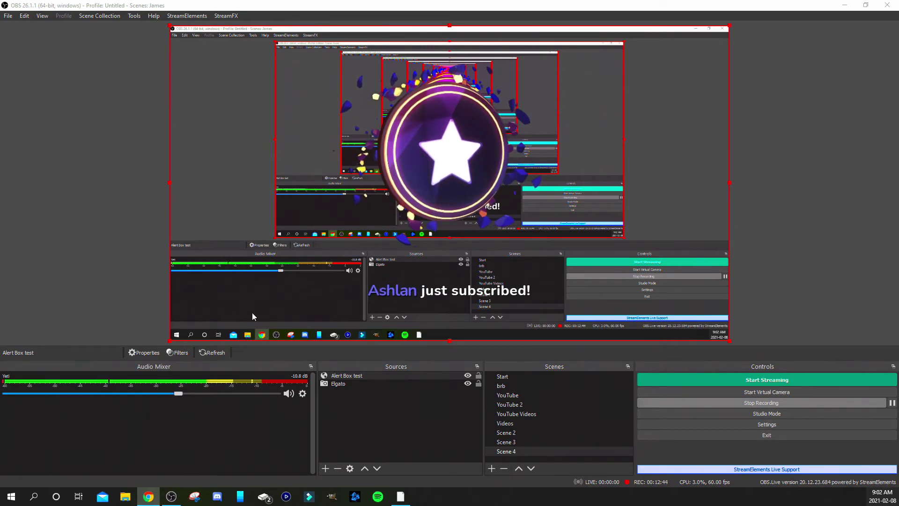
Shrink the capture source in the OBS preview canvas
drag(728, 341, 548, 265)
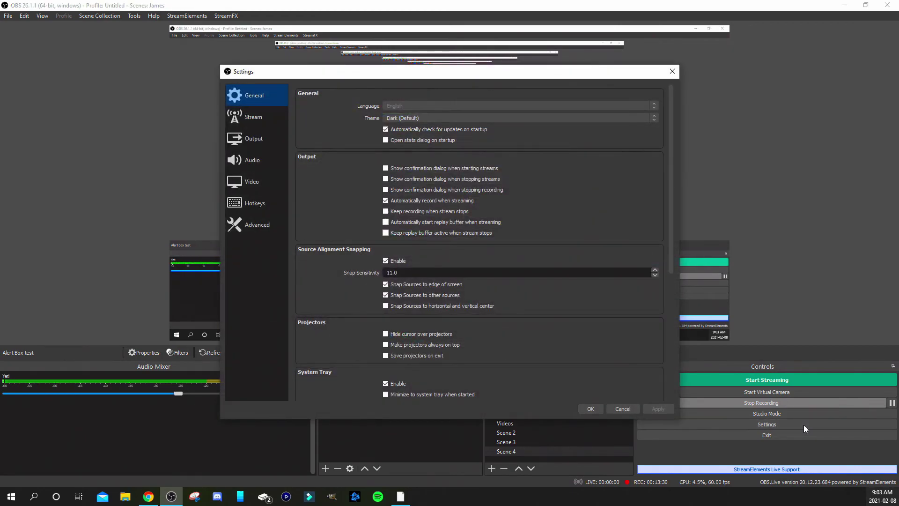
Go to the Advanced settings page and confirm Browser Source Hardware Acceleration is unchecked
click(271, 230)
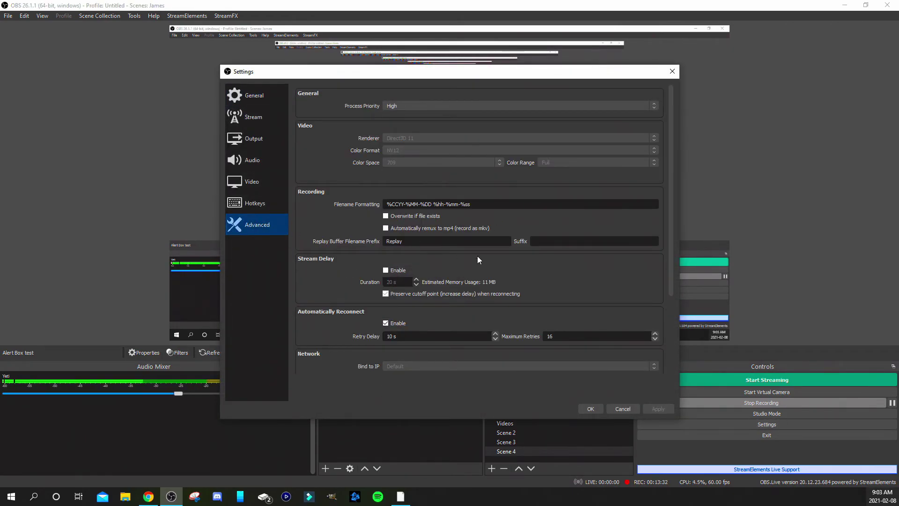
scroll(504, 262, down, 4)
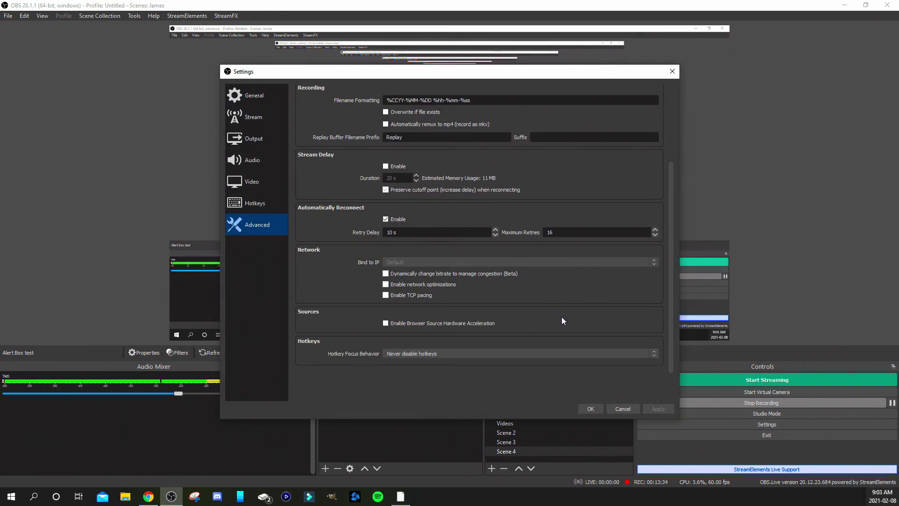